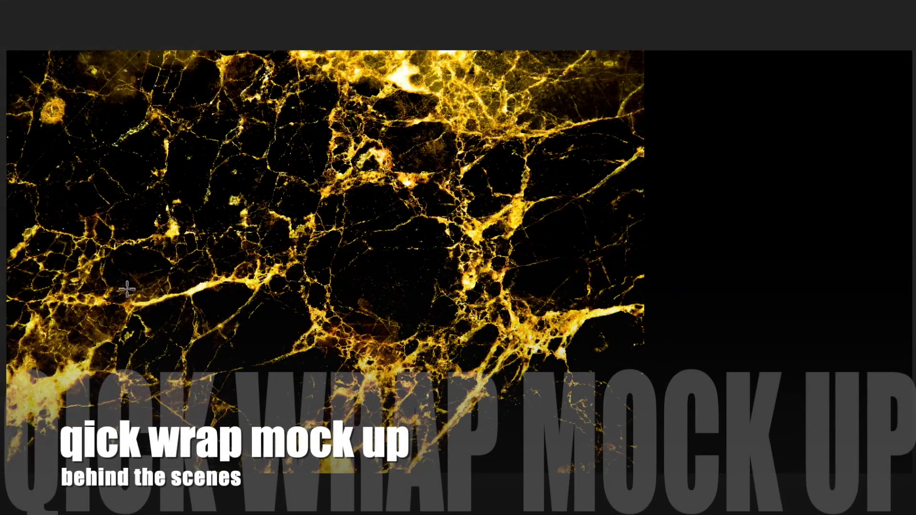
Copy the marble to the right half, brush out the seam, and shift the overlay hue to pale blue.
drag(127, 289, 644, 288)
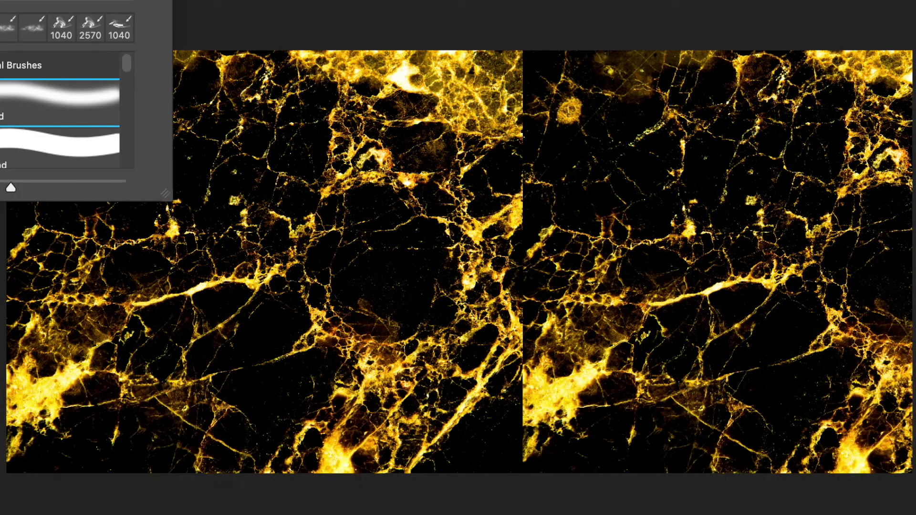
drag(549, 267, 532, 26)
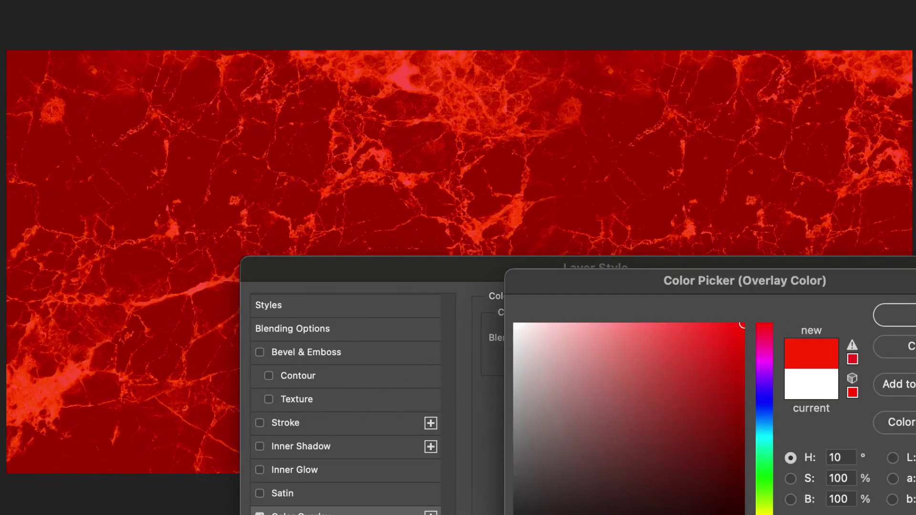
drag(765, 513, 753, 469)
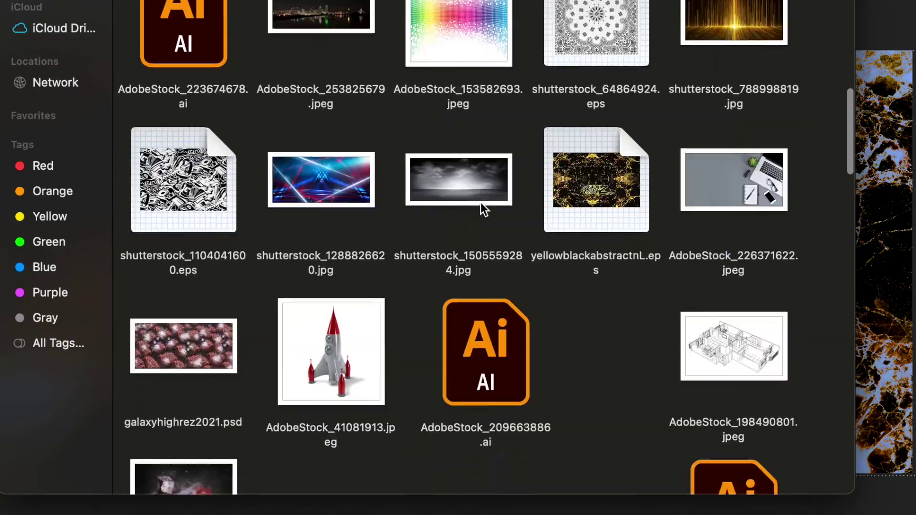
scroll(480, 208, down, 5)
Place luxurydesign100.png and distort it across the lower-left of the marble.
scroll(480, 209, down, 5)
scroll(480, 209, down, 2)
scroll(480, 209, down, 5)
scroll(479, 209, down, 5)
scroll(480, 209, down, 1)
scroll(480, 204, down, 5)
scroll(481, 204, down, 5)
scroll(481, 204, down, 5)
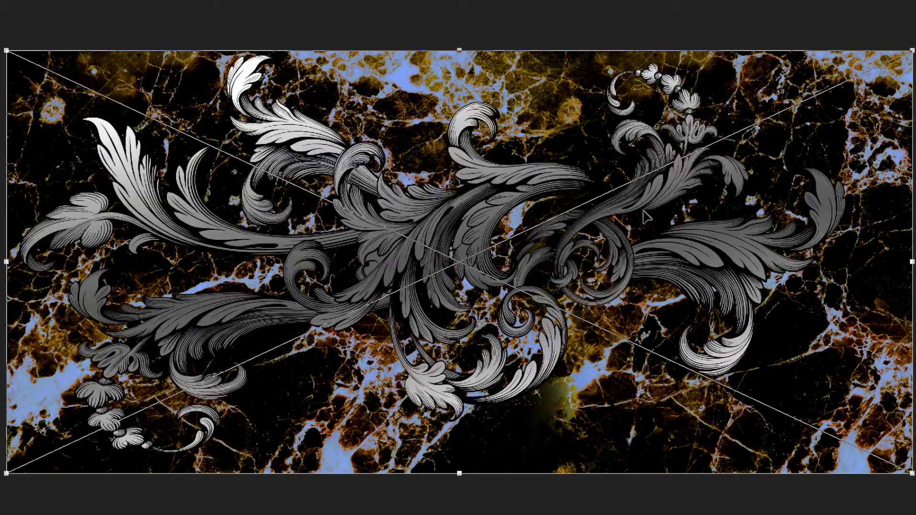
drag(912, 50, 679, 160)
mouse_move(679, 471)
ctrl+mouse_down()
mouse_move(642, 426)
mouse_move(822, 501)
ctrl+mouse_up()
drag(55, 165, 17, 0)
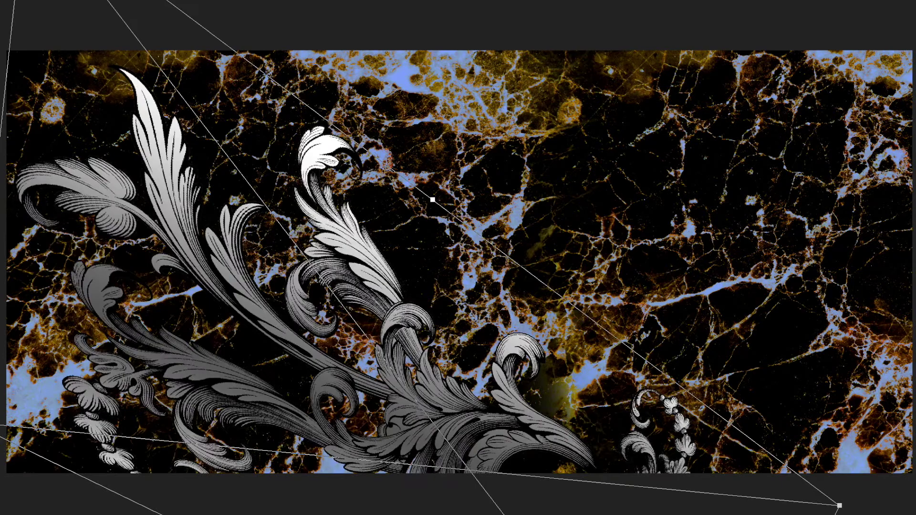
Commit the ornament, darken the marble with Blend If, and lower the ornament's colour overlay opacity.
key(Return)
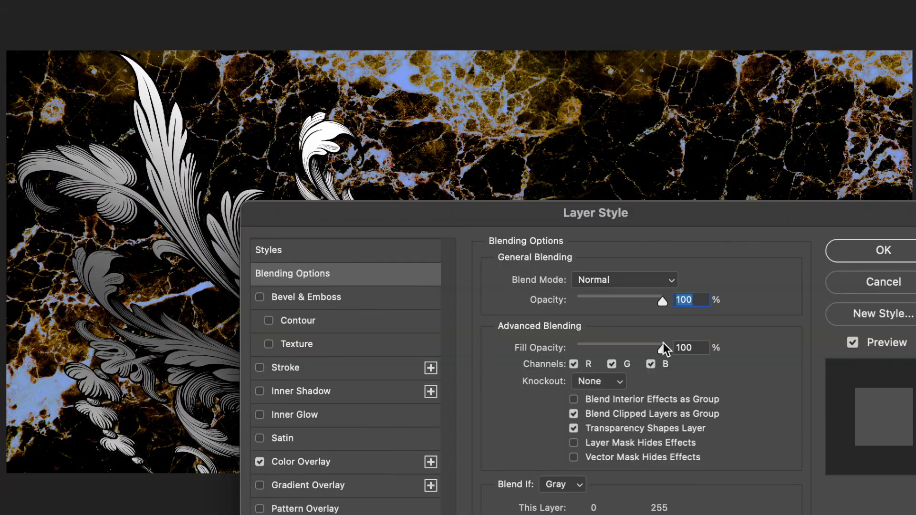
key(Return)
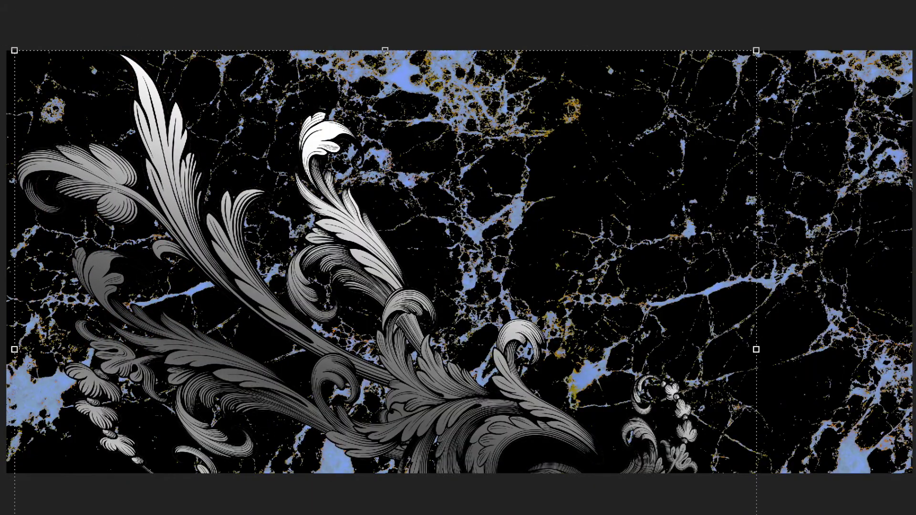
mouse_move(680, 334)
mouse_down()
mouse_move(709, 339)
mouse_move(637, 339)
mouse_move(662, 336)
mouse_up()
Tint the ornament with a colour overlay and a 69% opacity gradient overlay.
click(363, 512)
drag(579, 241, 701, 399)
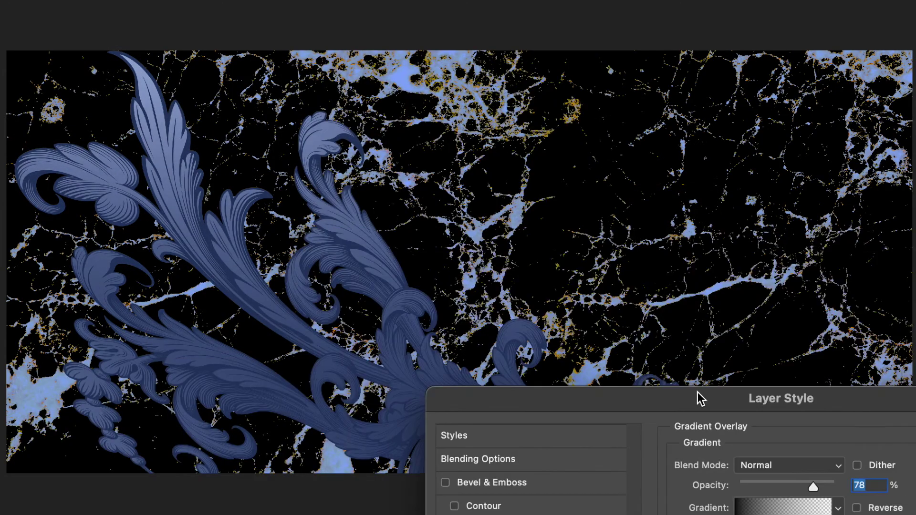
mouse_move(813, 487)
mouse_down()
mouse_move(742, 493)
mouse_move(835, 489)
mouse_move(805, 488)
mouse_up()
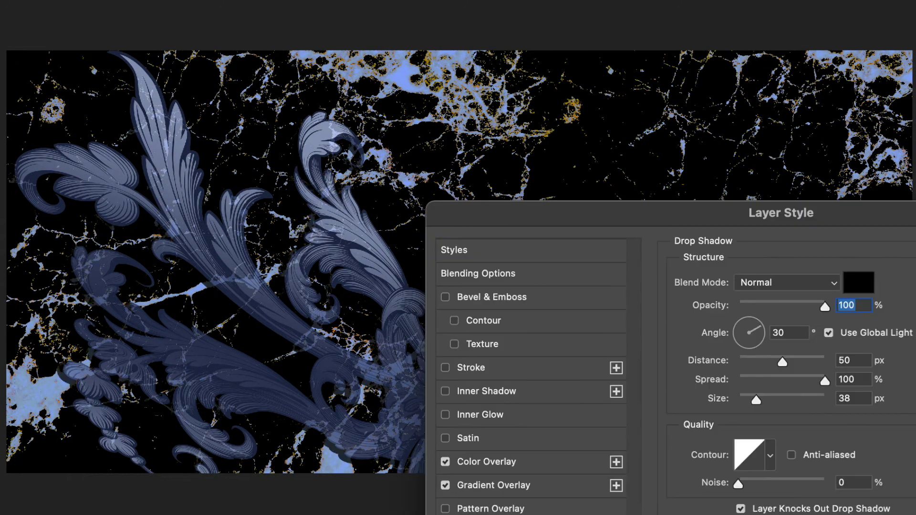
Give the ornament a soft drop shadow with Spread 48% and Size 234 px.
click(781, 399)
drag(784, 382, 779, 381)
drag(781, 398, 822, 401)
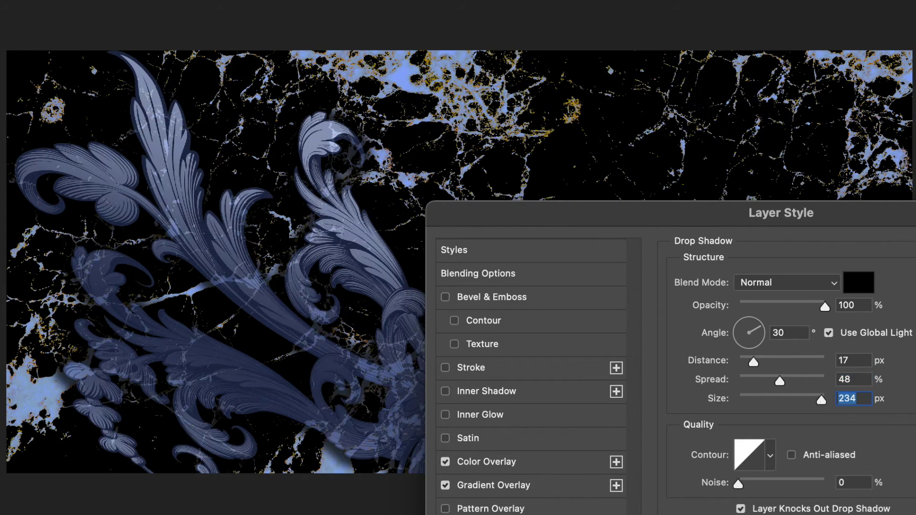
key(Return)
Reposition the ornament on the canvas and set a new painting colour.
drag(477, 362, 512, 428)
key(e)
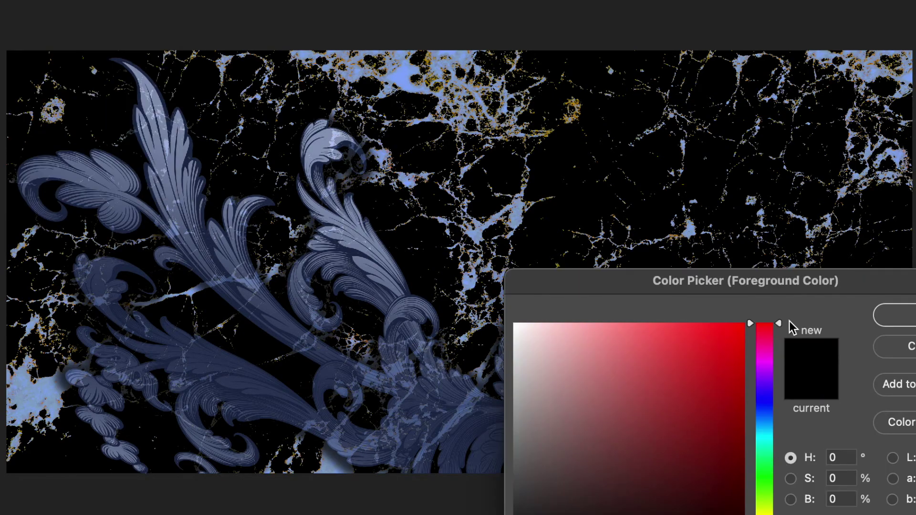
click(912, 321)
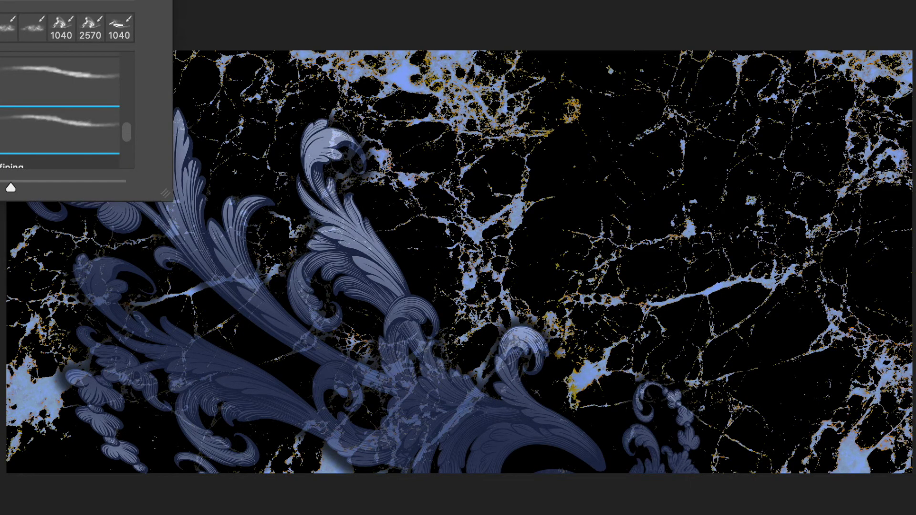
Paint navy smoke with a smoke brush preset, then resize, duplicate and shift the smoke layer right.
click(111, 95)
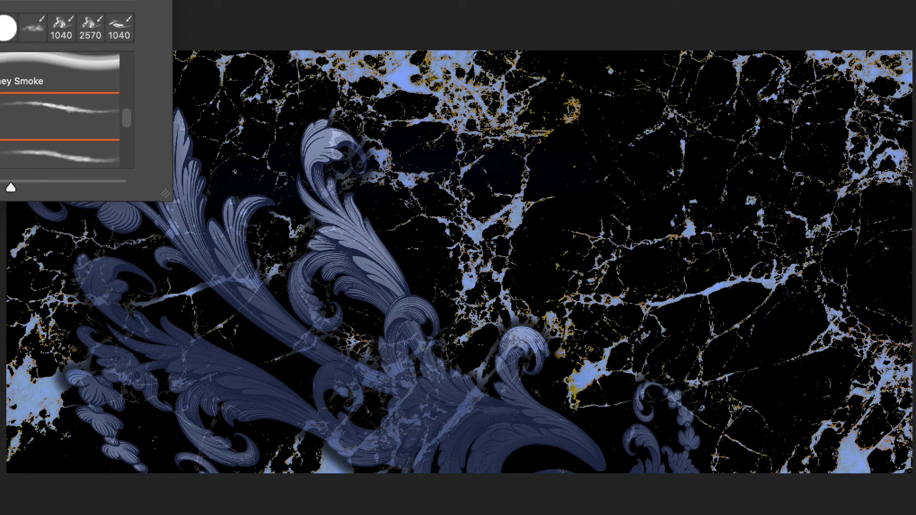
drag(442, 186, 536, 217)
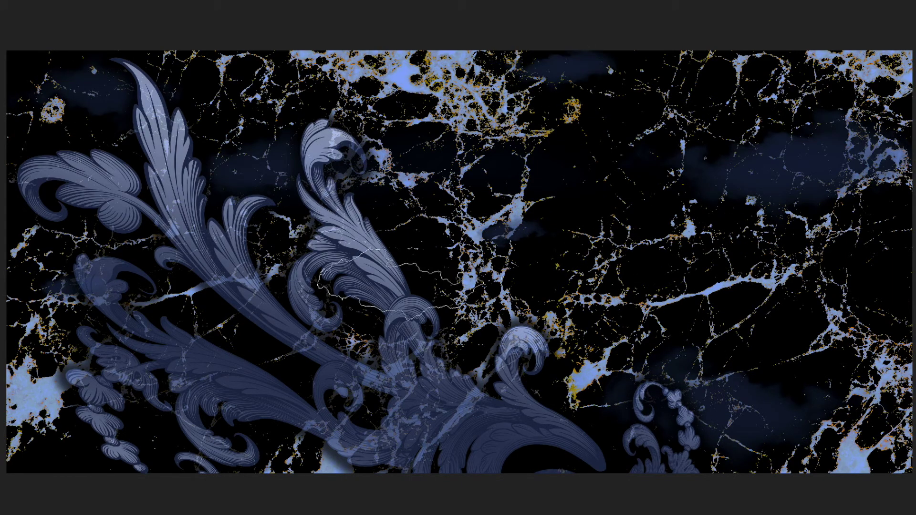
key(ctrl+t)
key(Return)
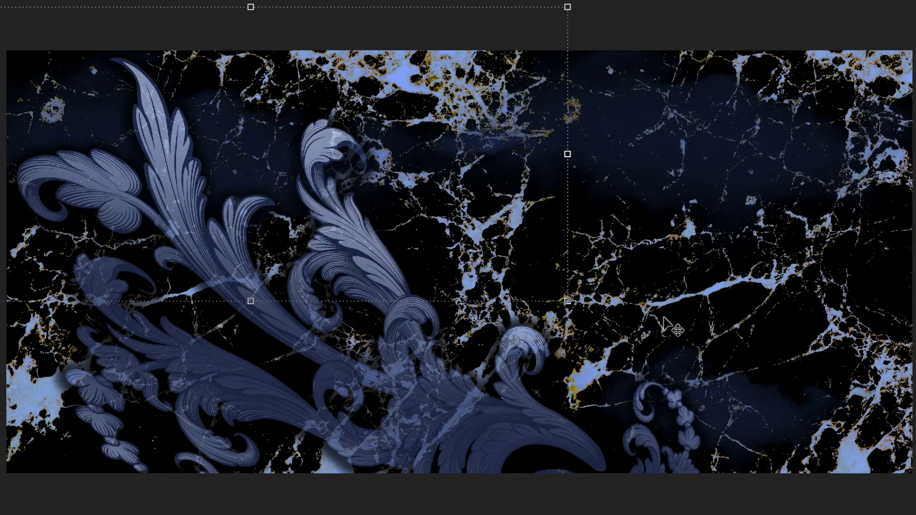
key(Return)
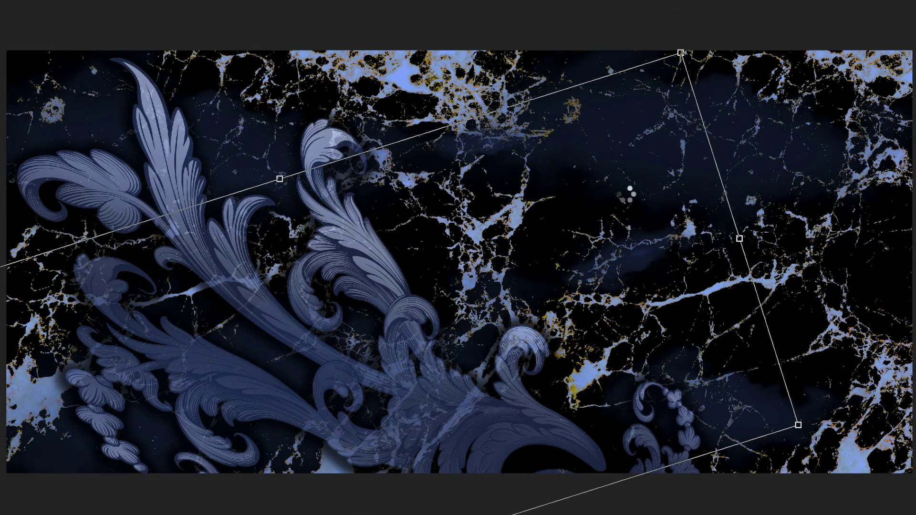
click(559, 215)
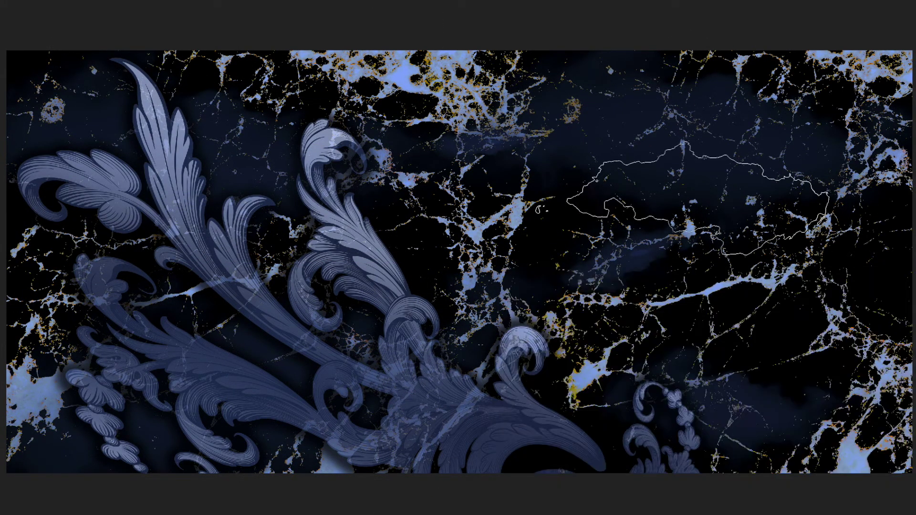
mouse_move(429, 286)
mouse_down()
mouse_move(559, 300)
mouse_move(625, 247)
mouse_up()
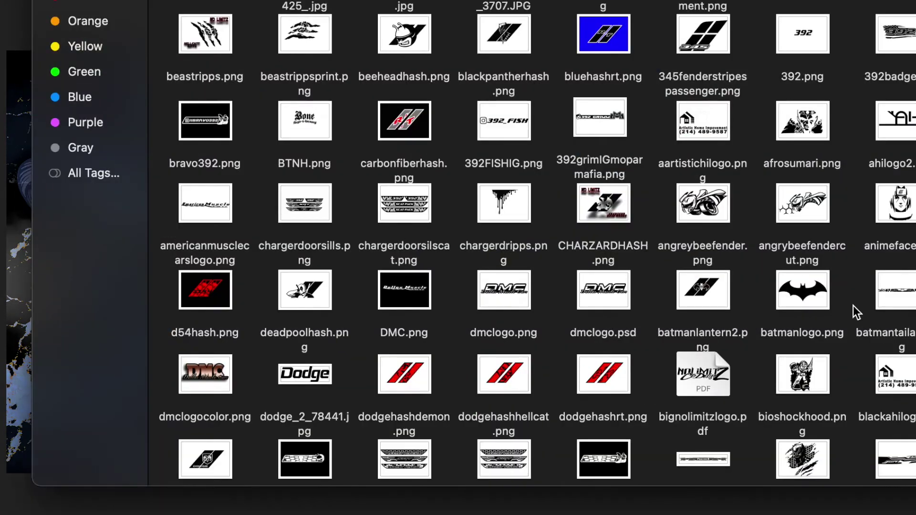
Find and place the honeycomb graphic at the lower left.
scroll(853, 305, down, 10)
scroll(853, 305, down, 10)
scroll(853, 305, up, 20)
scroll(853, 306, down, 10)
scroll(853, 305, down, 5)
scroll(853, 305, up, 2)
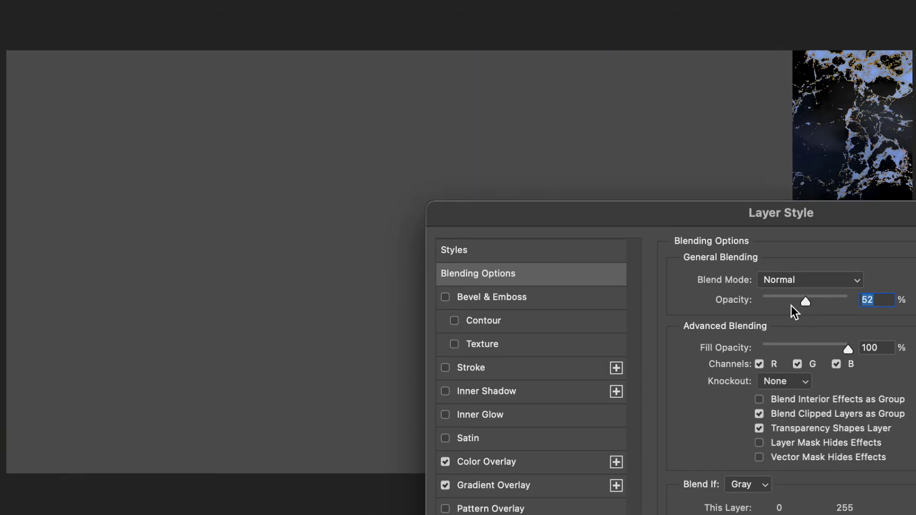
Fade the ornament to 18% and give the honeycomb a white glow with Distance 0, Spread 20%.
drag(791, 305, 776, 305)
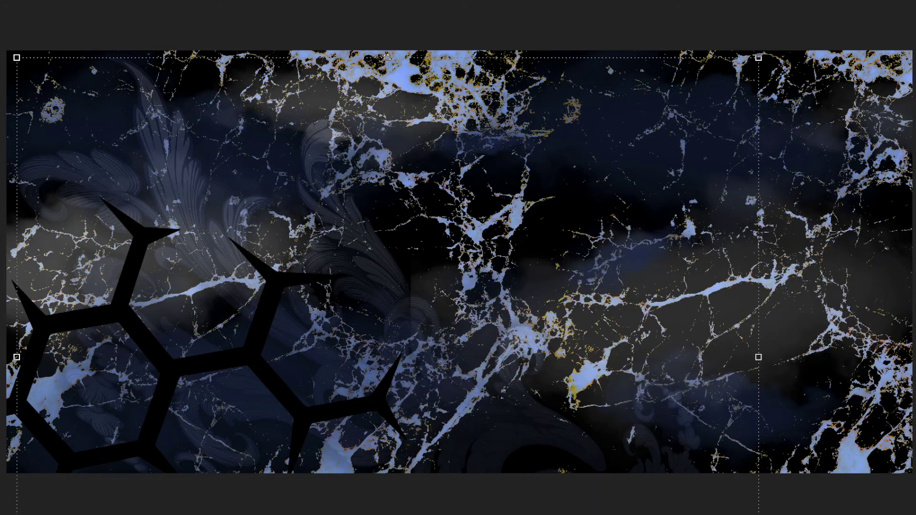
drag(173, 177, 779, 320)
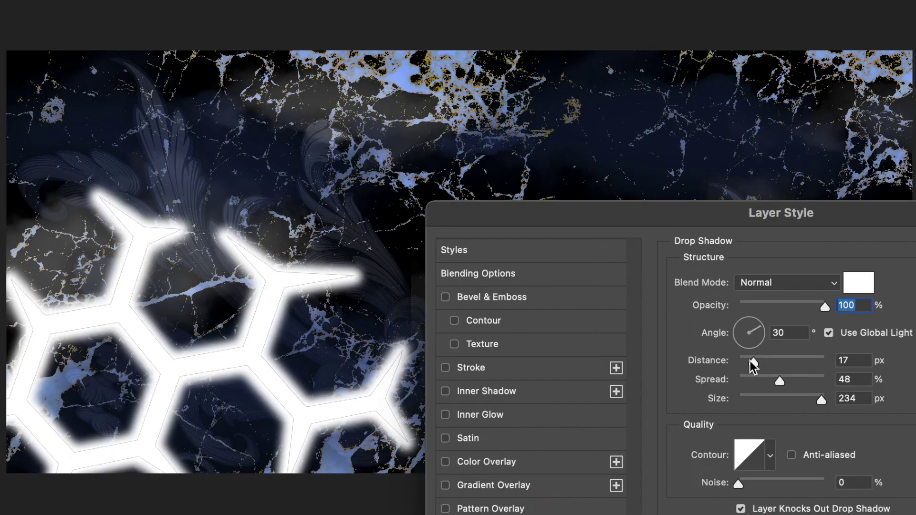
drag(748, 360, 738, 360)
drag(778, 380, 755, 380)
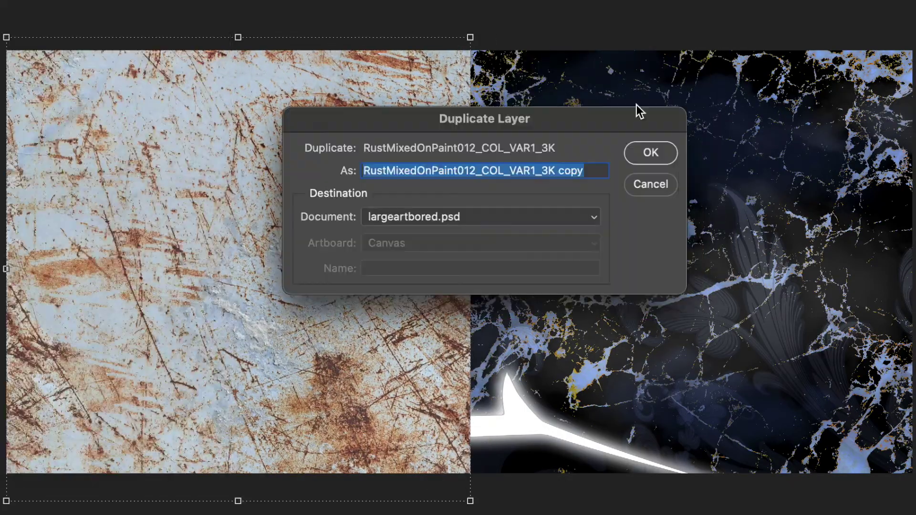
Duplicate the RustMixedOnPaint texture layer, then select the Side View car mockup file.
key(Return)
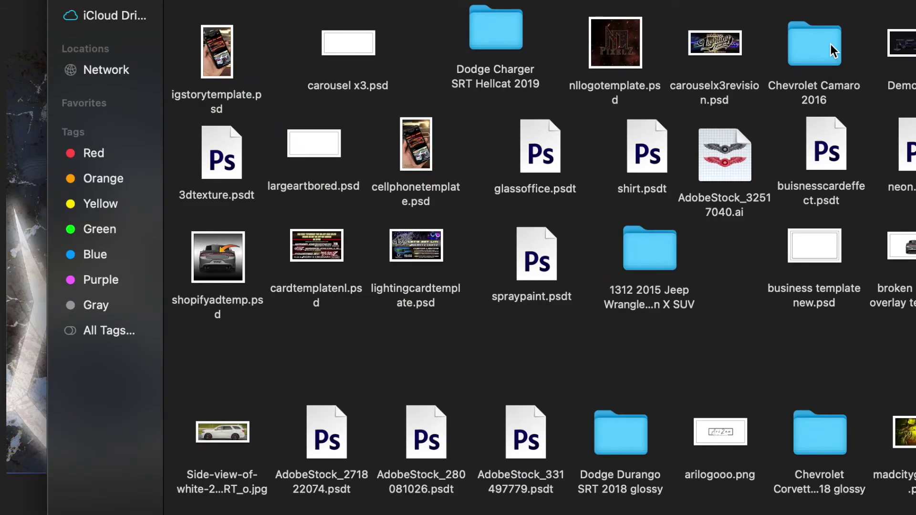
click(713, 29)
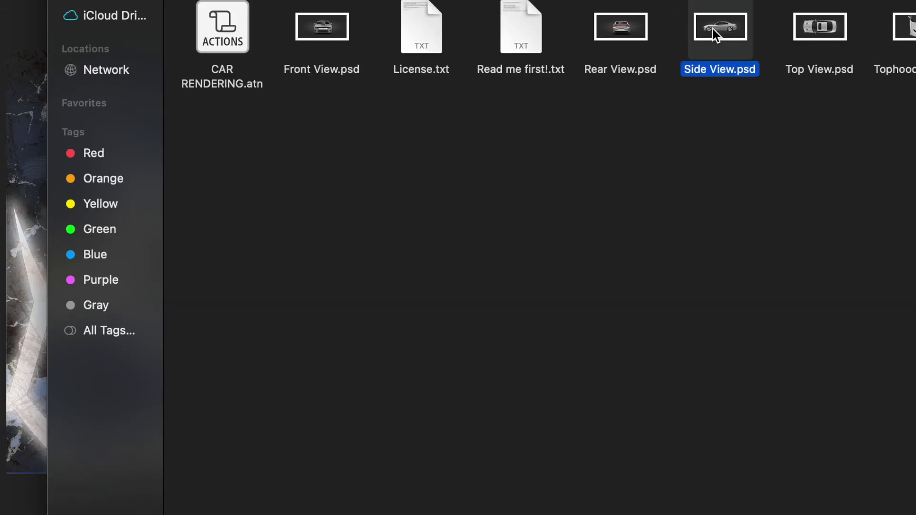
Open Side View.psd from the car rendering files.
double_click(713, 28)
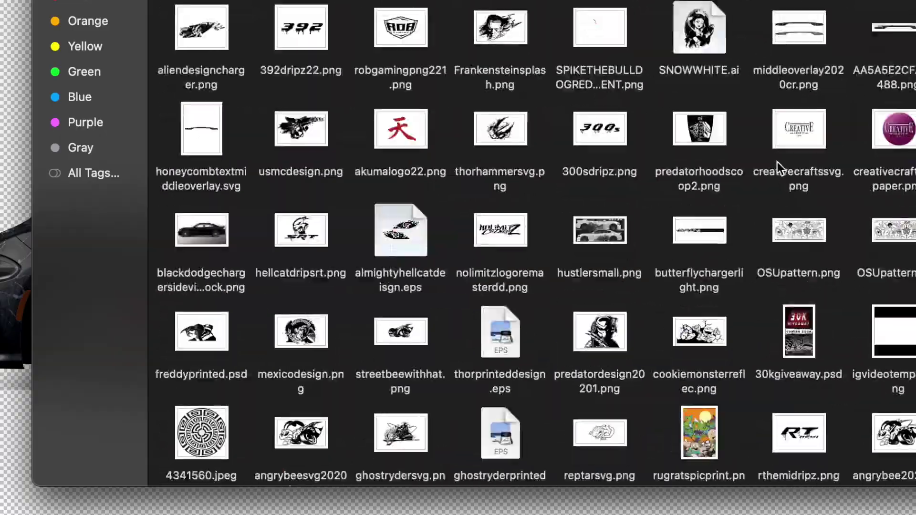
Place angrybeesvg20201.png on the car's rear side and distort it to follow the bodywork.
scroll(777, 162, down, 5)
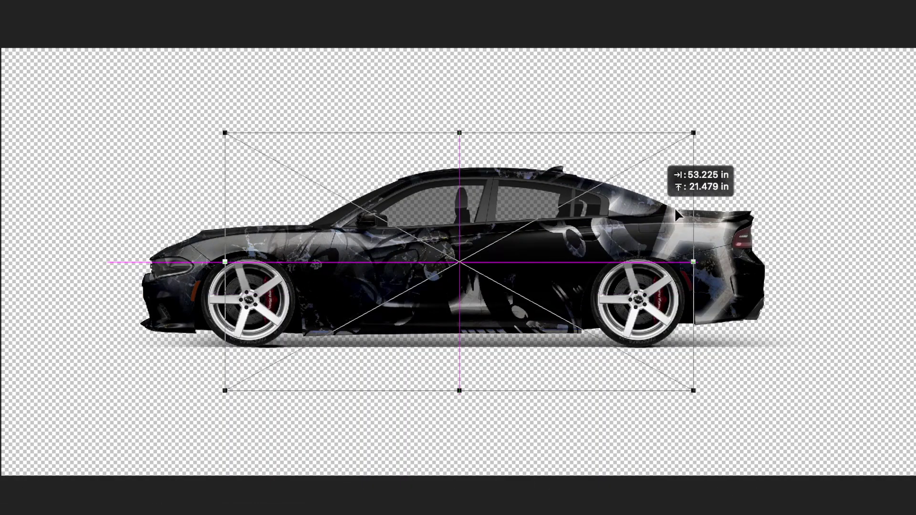
drag(636, 248, 816, 88)
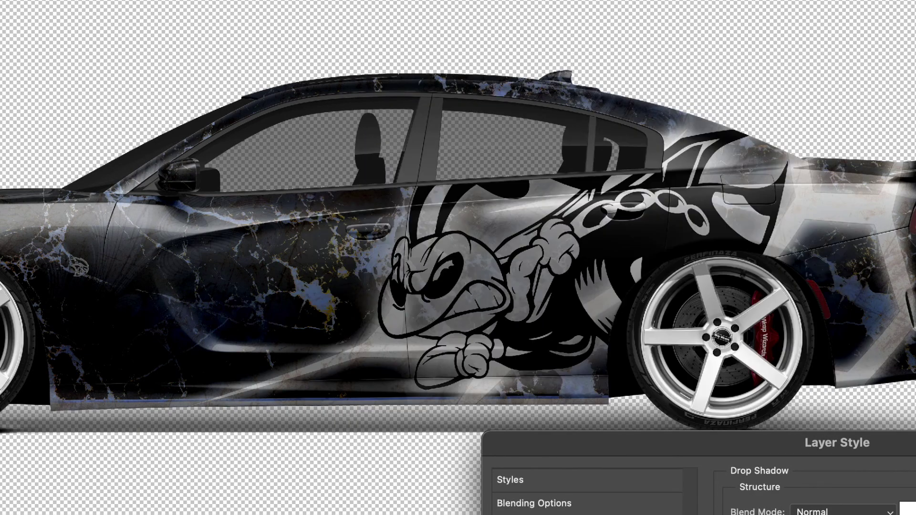
key(ctrl+t)
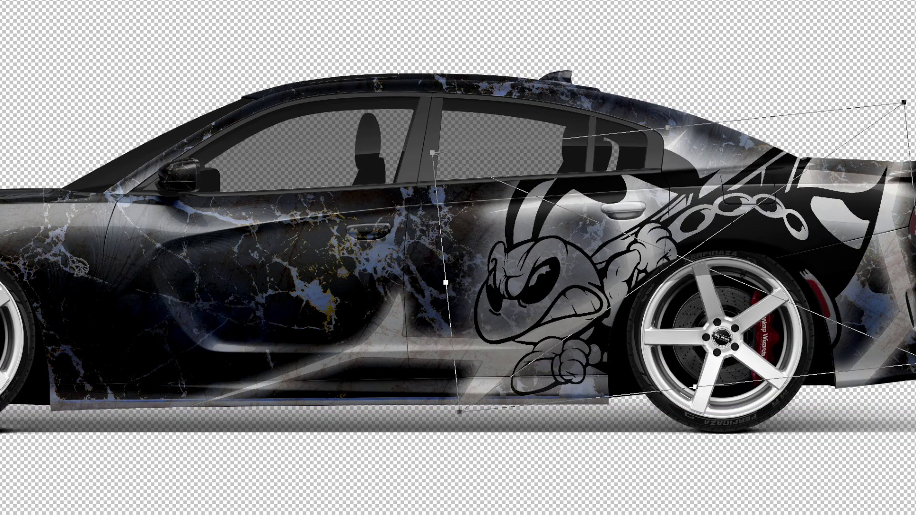
drag(880, 92, 904, 130)
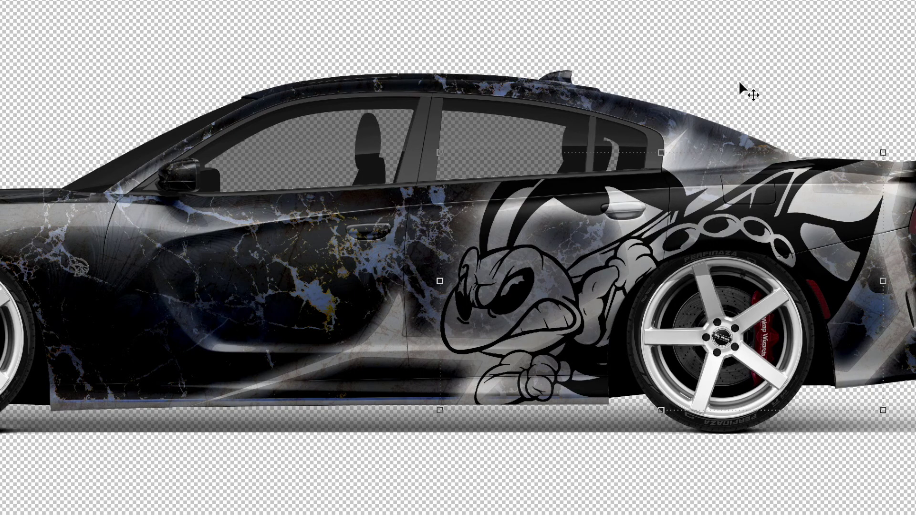